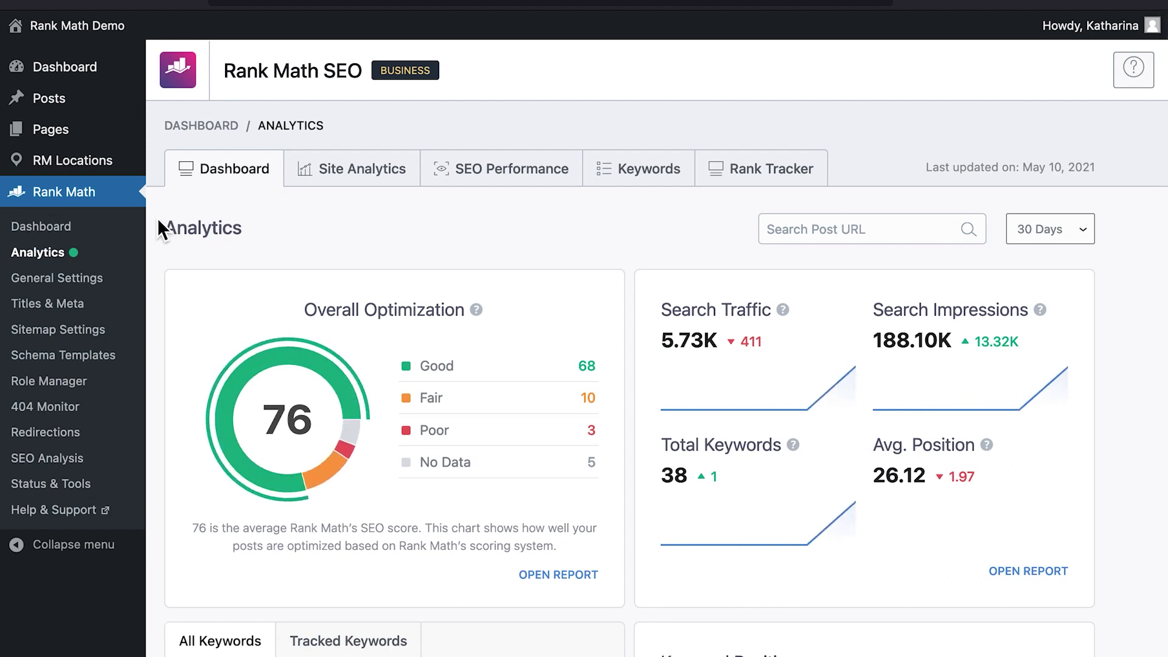
{"action": "scroll", "coordinate": [159, 222], "scroll_direction": "down", "scroll_amount": 5}
{"action": "scroll", "coordinate": [158, 220], "scroll_direction": "down", "scroll_amount": 4}
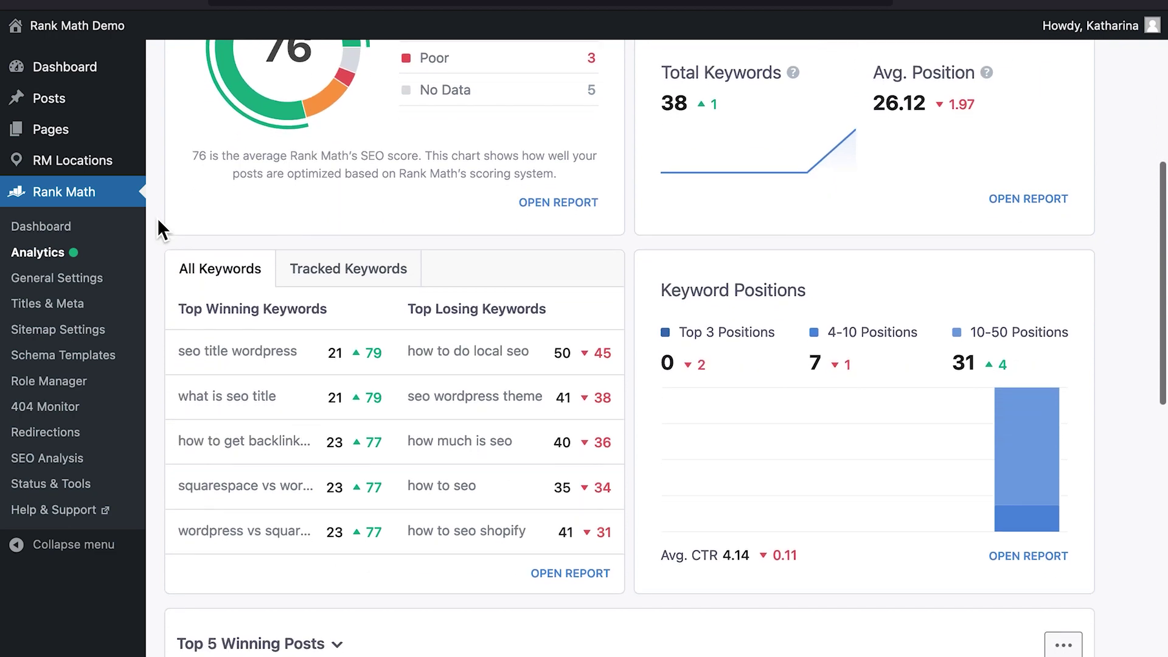
{"action": "scroll", "coordinate": [158, 220], "scroll_direction": "down", "scroll_amount": 3}
{"action": "scroll", "coordinate": [158, 220], "scroll_direction": "down", "scroll_amount": 4}
{"action": "scroll", "coordinate": [158, 220], "scroll_direction": "down", "scroll_amount": 1}
{"action": "scroll", "coordinate": [158, 220], "scroll_direction": "down", "scroll_amount": 2}
{"action": "scroll", "coordinate": [158, 220], "scroll_direction": "down", "scroll_amount": 4}
{"action": "scroll", "coordinate": [158, 221], "scroll_direction": "down", "scroll_amount": 1}
{"action": "scroll", "coordinate": [157, 220], "scroll_direction": "up", "scroll_amount": 3}
{"action": "scroll", "coordinate": [155, 228], "scroll_direction": "up", "scroll_amount": 4}
{"action": "scroll", "coordinate": [152, 239], "scroll_direction": "up", "scroll_amount": 4}
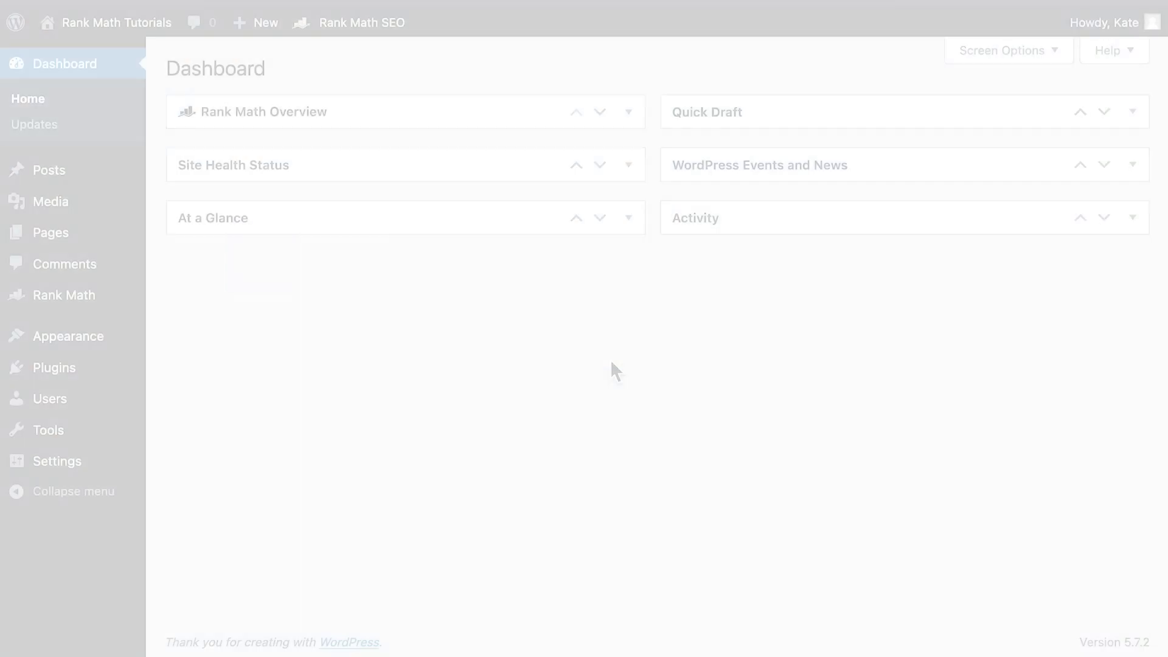
{"action": "mouse_move", "coordinate": [64, 295]}
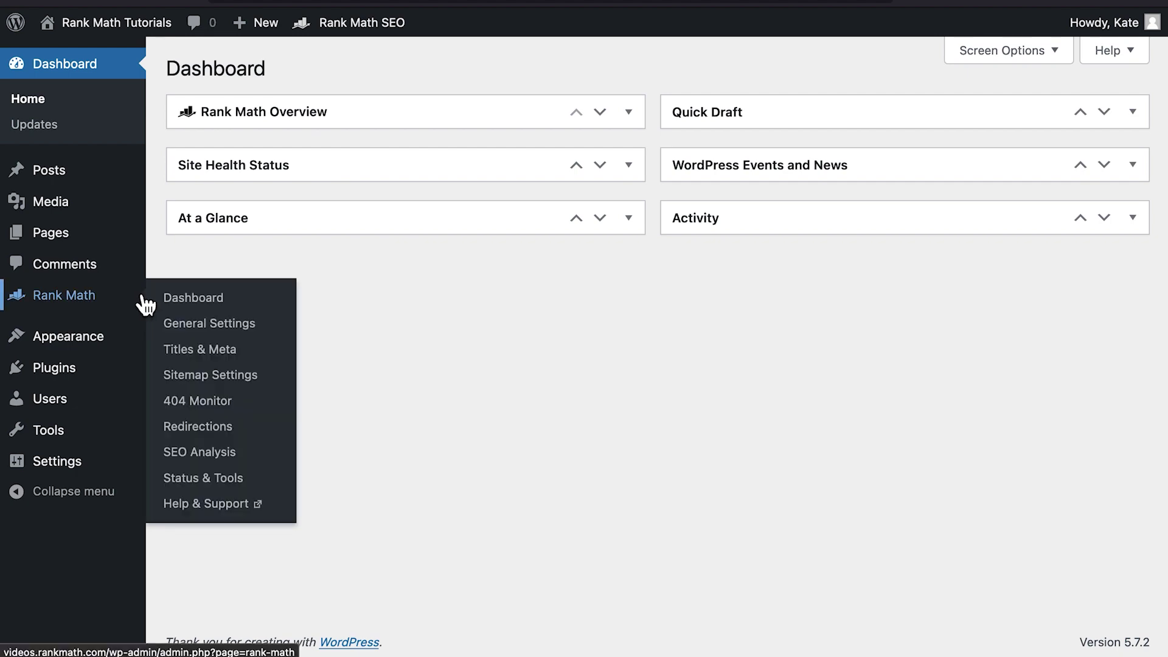
Enable the Analytics module on the Rank Math dashboard and link the Rank Math account
{"action": "left_click", "coordinate": [166, 301]}
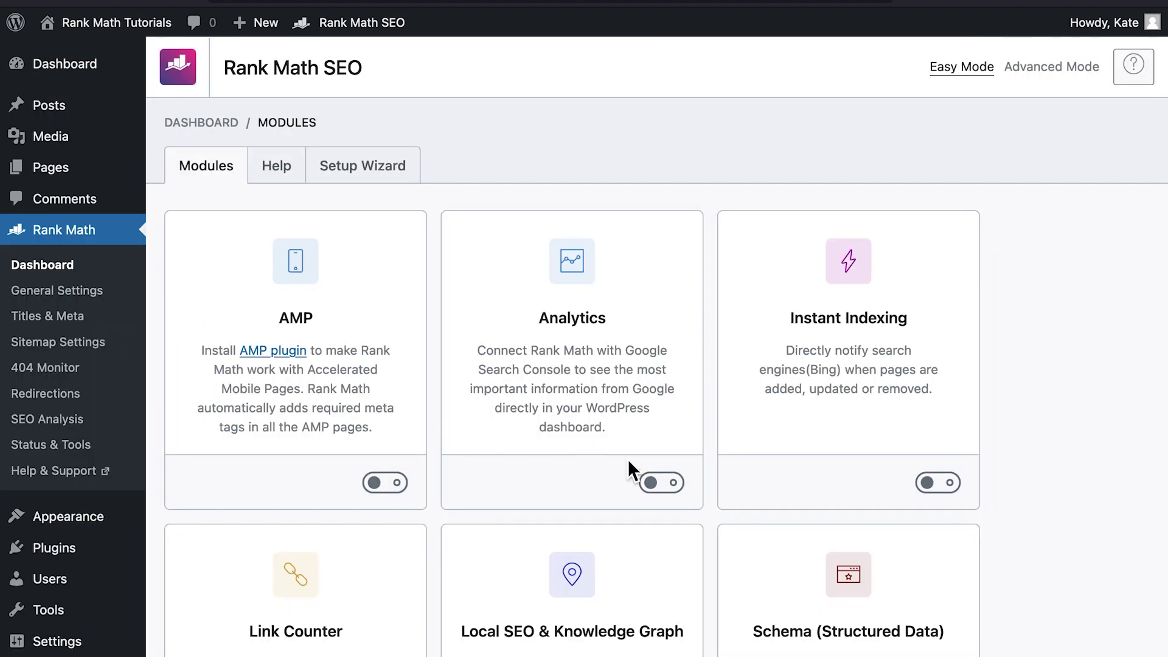
{"action": "left_click", "coordinate": [660, 483]}
{"action": "left_click", "coordinate": [522, 488]}
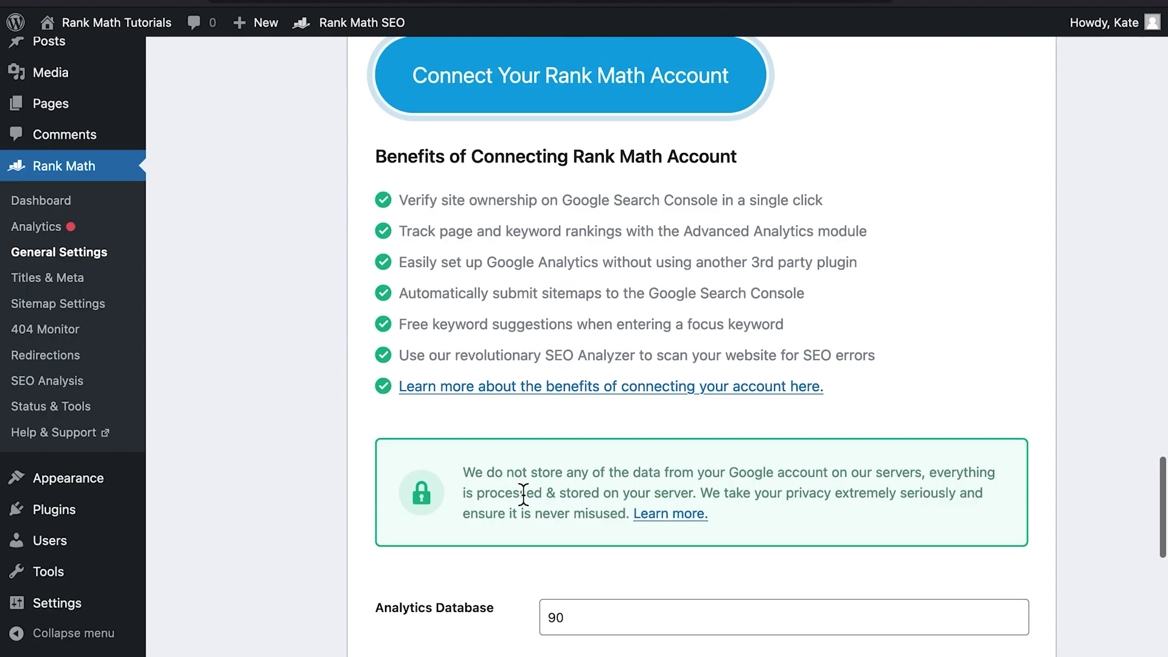
{"action": "scroll", "coordinate": [523, 494], "scroll_direction": "up", "scroll_amount": 5}
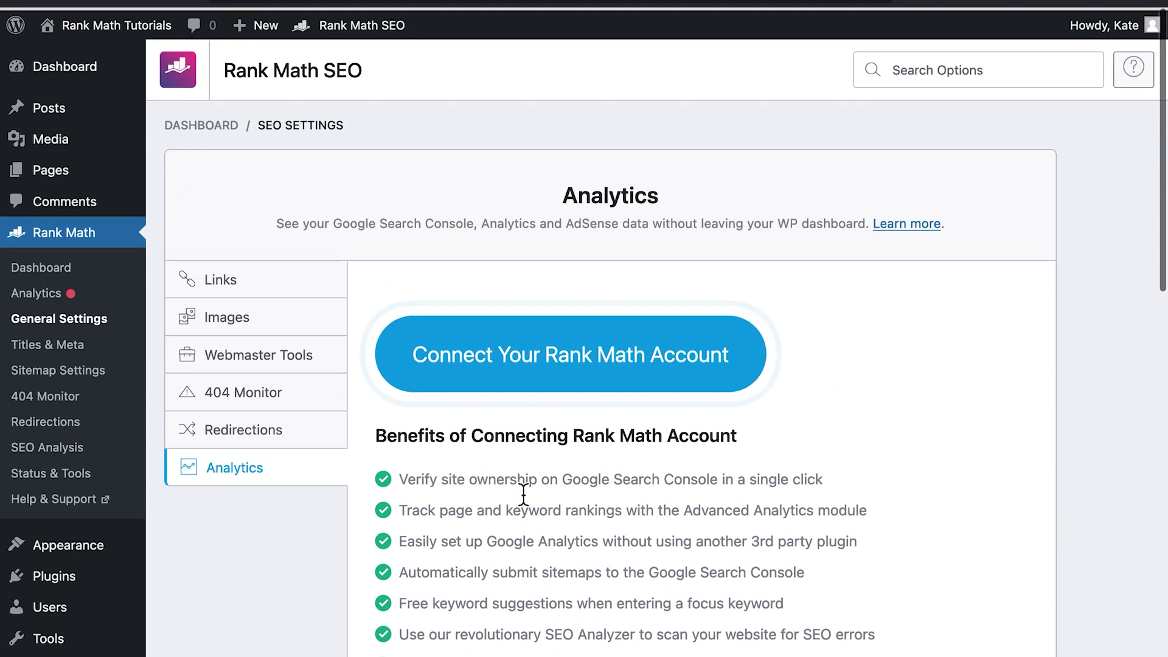
{"action": "left_click", "coordinate": [528, 380]}
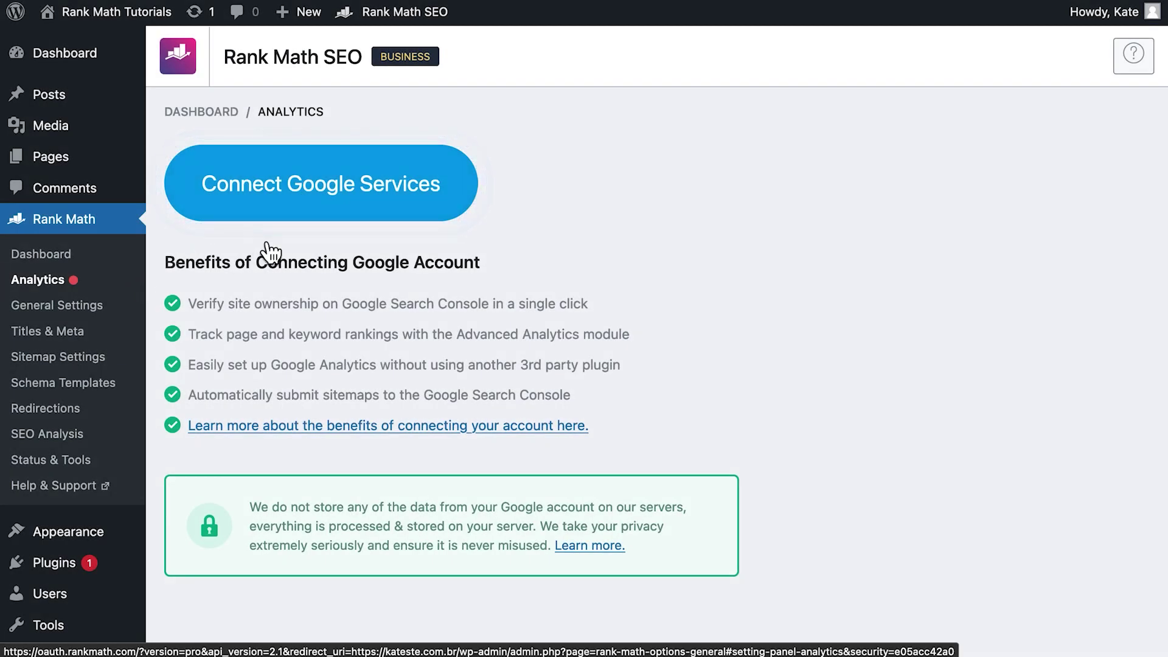
Begin the Connect Google Services sign-in from Rank Math's Analytics page
{"action": "left_click", "coordinate": [323, 221]}
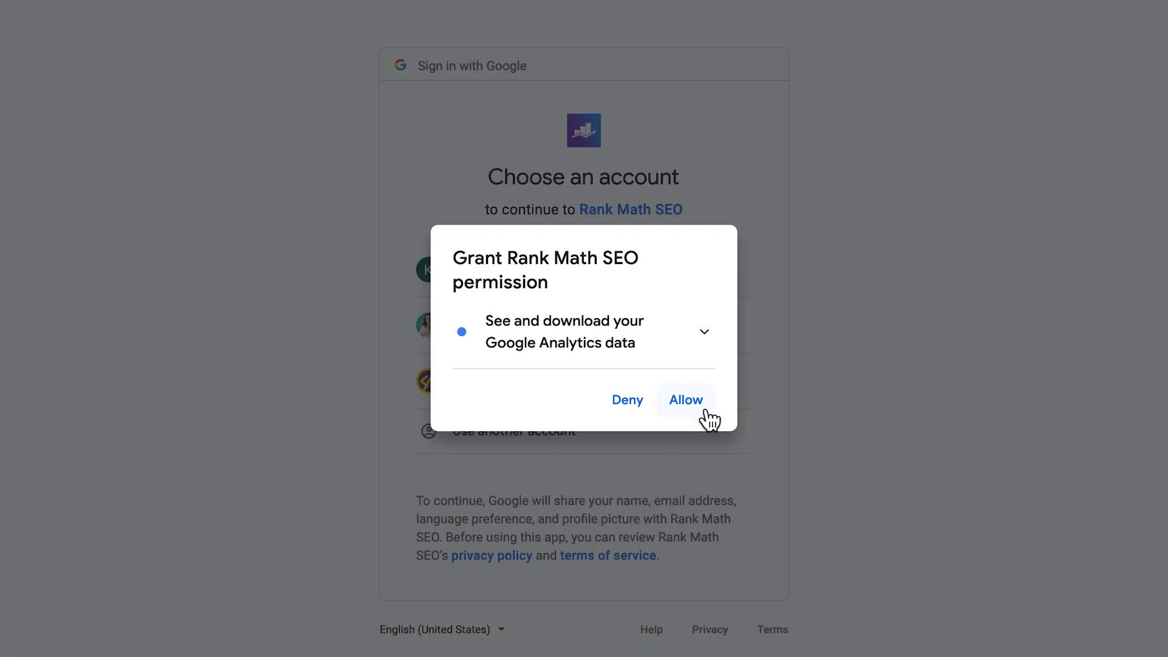
Allow Analytics, Search Console, Analytics management and AdSense permissions, then confirm all choices
{"action": "left_click", "coordinate": [709, 419]}
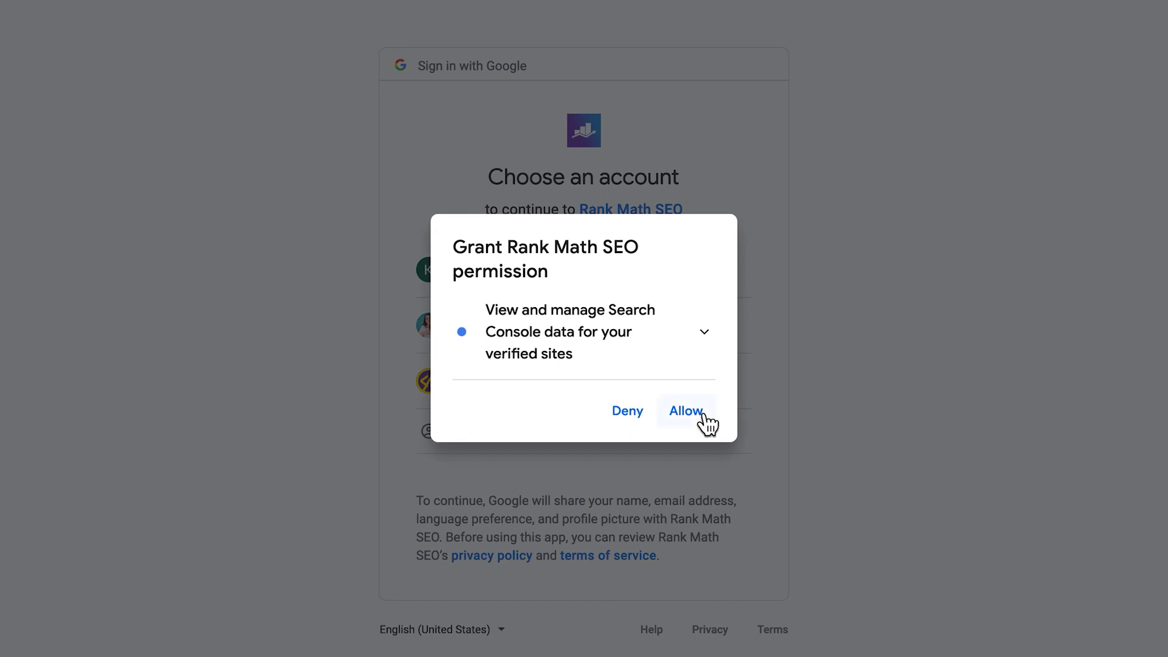
{"action": "left_click", "coordinate": [707, 418]}
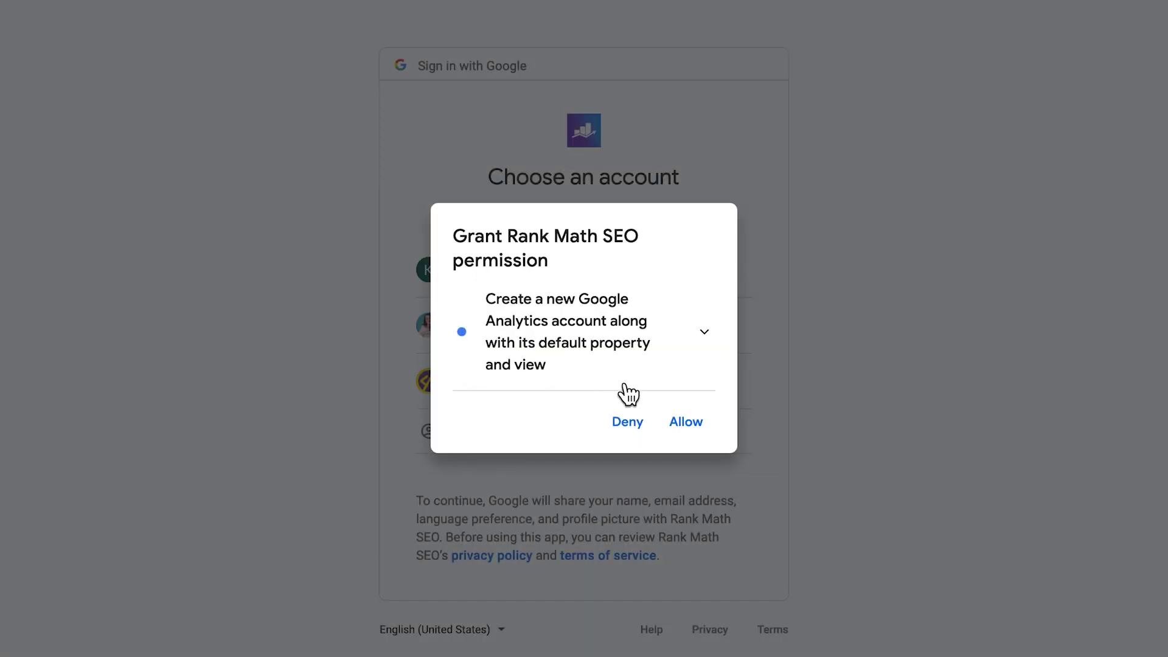
{"action": "left_click", "coordinate": [687, 421]}
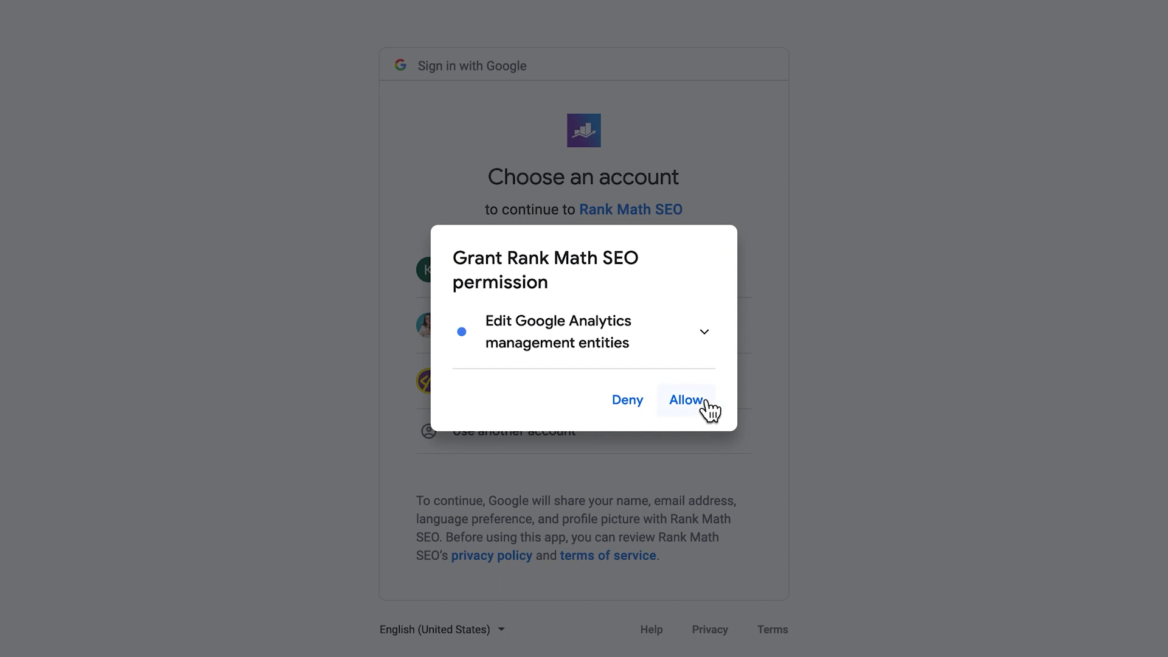
{"action": "left_click", "coordinate": [687, 402]}
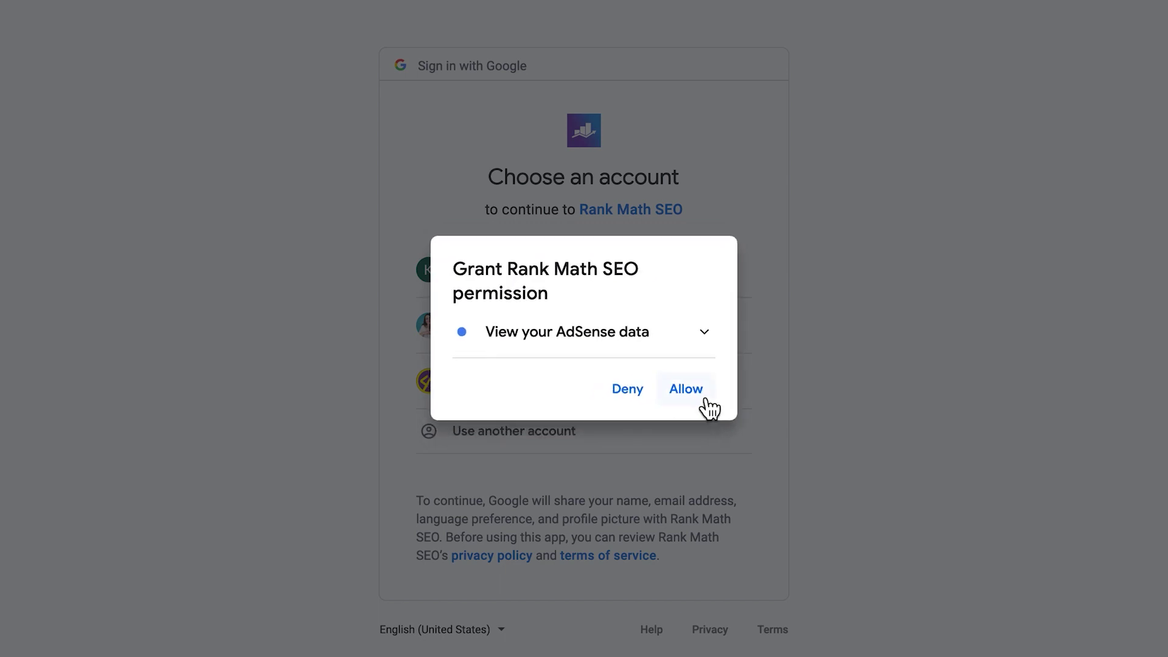
{"action": "left_click", "coordinate": [709, 406]}
{"action": "scroll", "coordinate": [838, 161], "scroll_direction": "down", "scroll_amount": 2}
{"action": "scroll", "coordinate": [839, 319], "scroll_direction": "down", "scroll_amount": 3}
{"action": "left_click", "coordinate": [712, 526]}
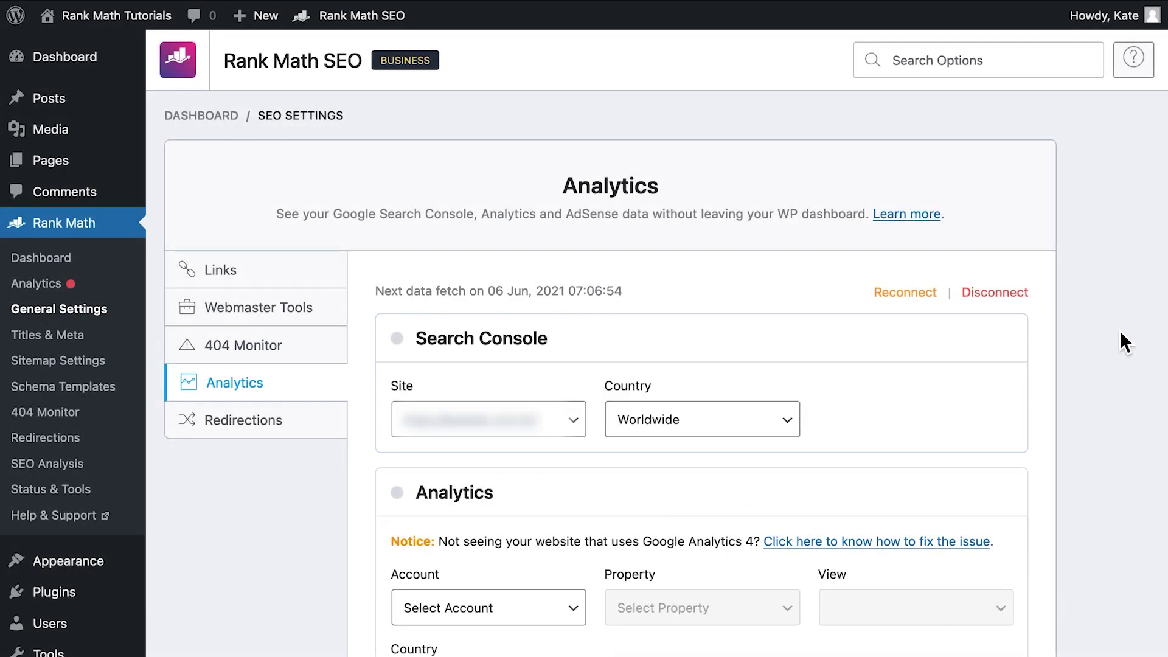
{"action": "scroll", "coordinate": [1120, 331], "scroll_direction": "down", "scroll_amount": 4}
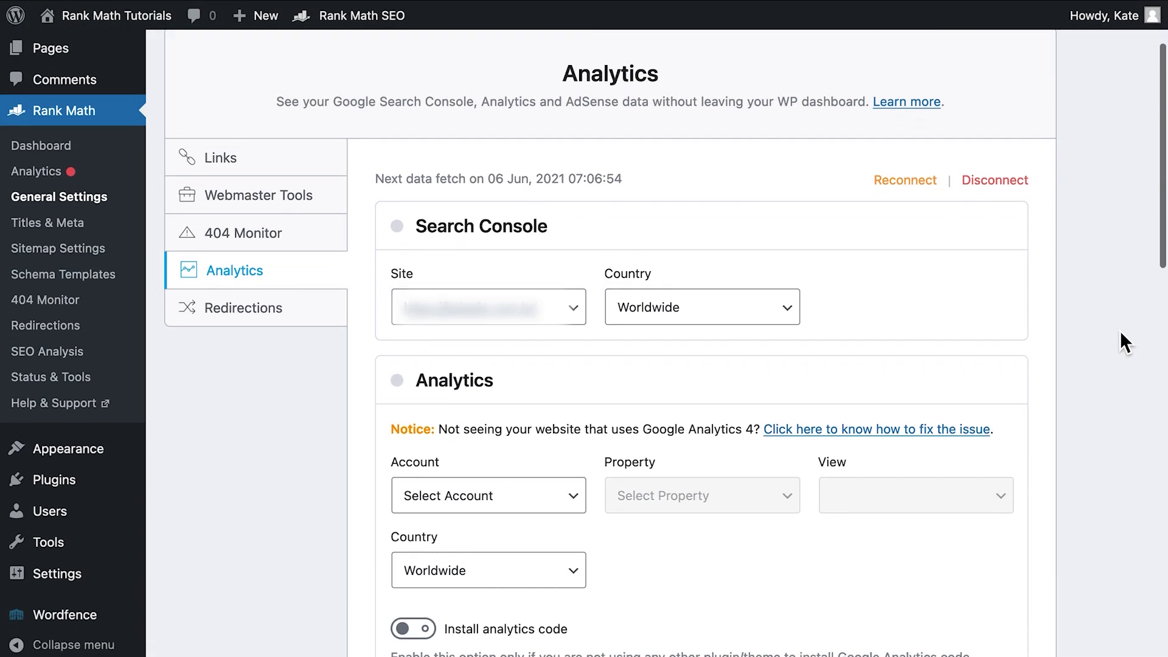
{"action": "scroll", "coordinate": [1121, 334], "scroll_direction": "down", "scroll_amount": 1}
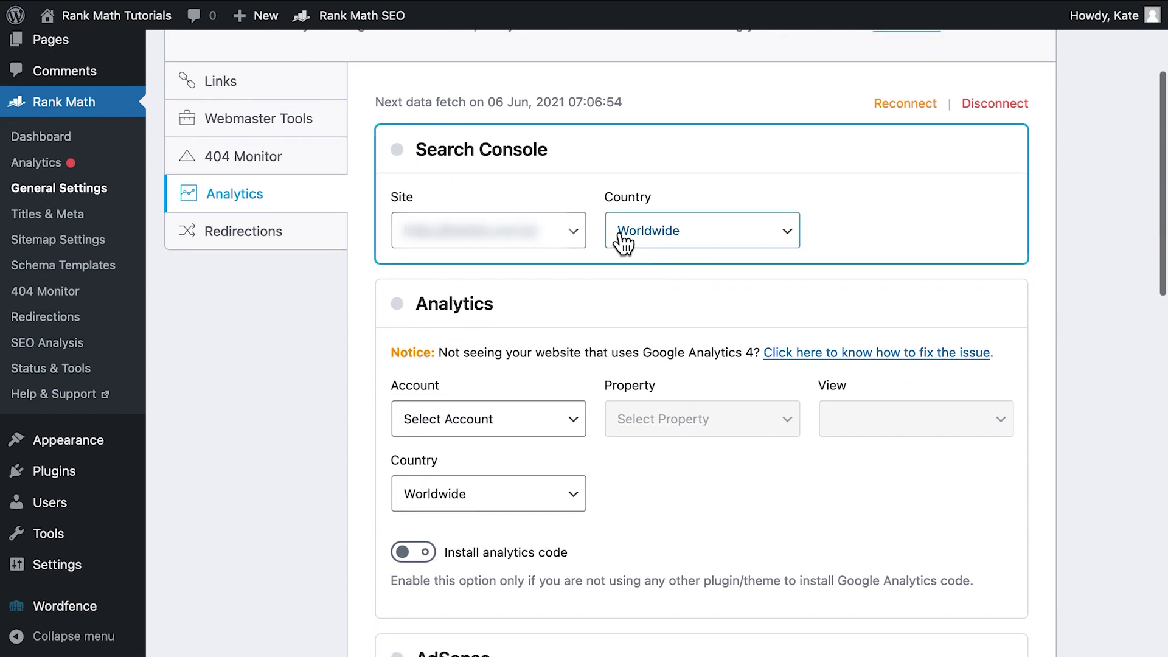
Select the site in the Search Console Site dropdown and keep Country on Worldwide
{"action": "left_click", "coordinate": [583, 239]}
{"action": "left_click", "coordinate": [582, 227]}
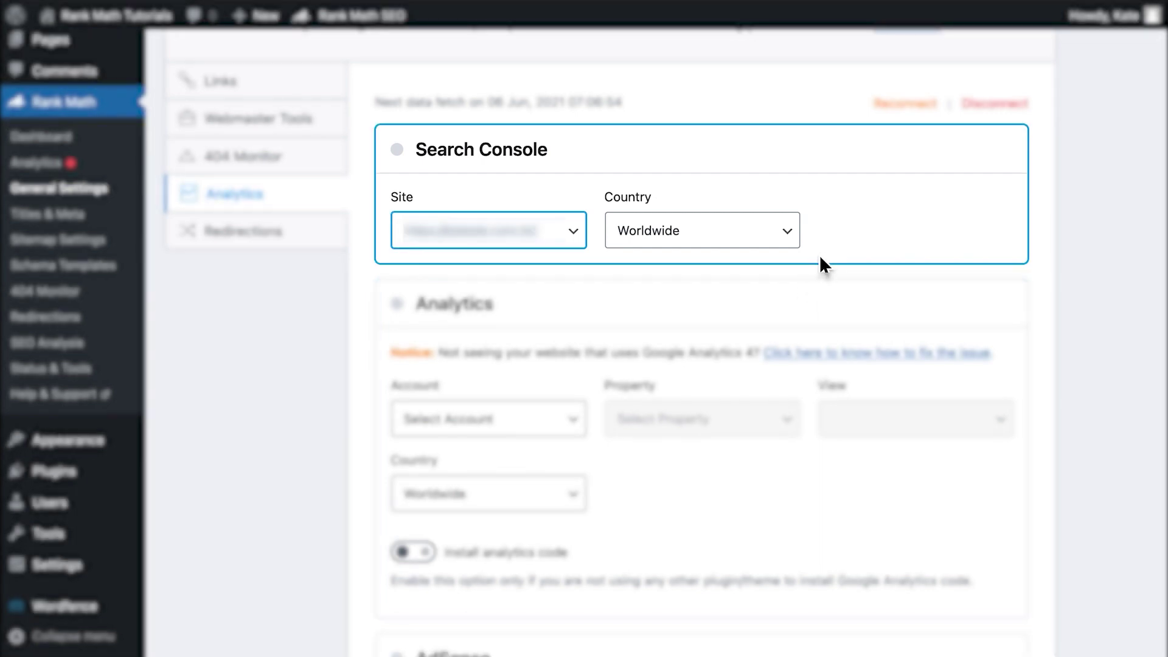
{"action": "left_click", "coordinate": [793, 239]}
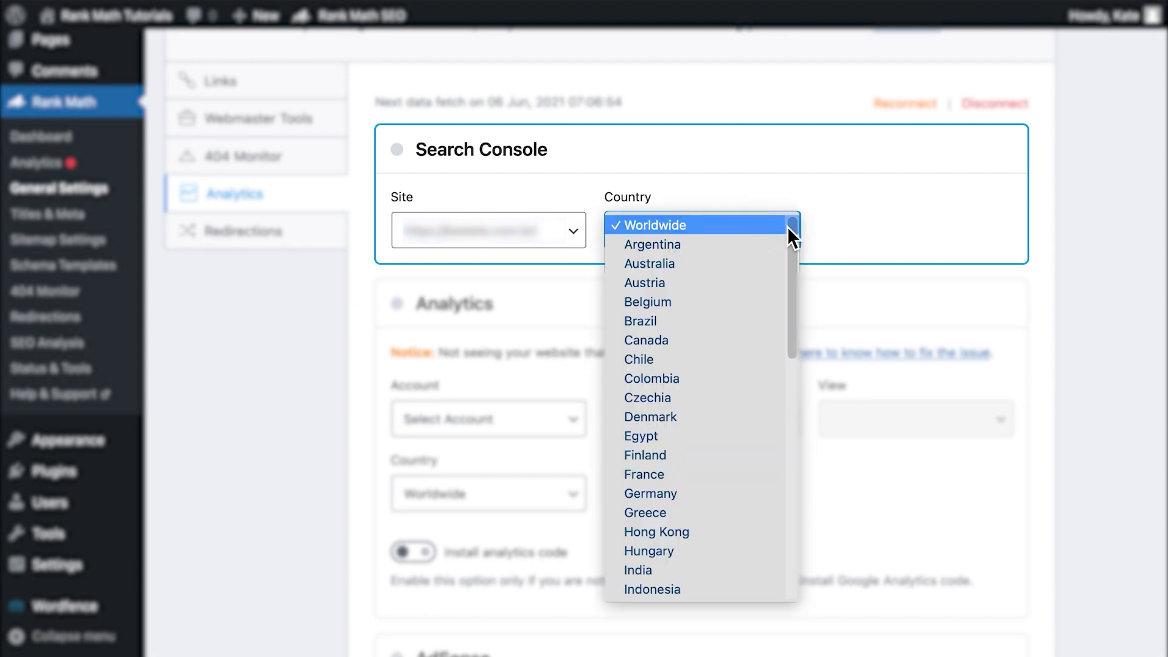
{"action": "left_click", "coordinate": [835, 227]}
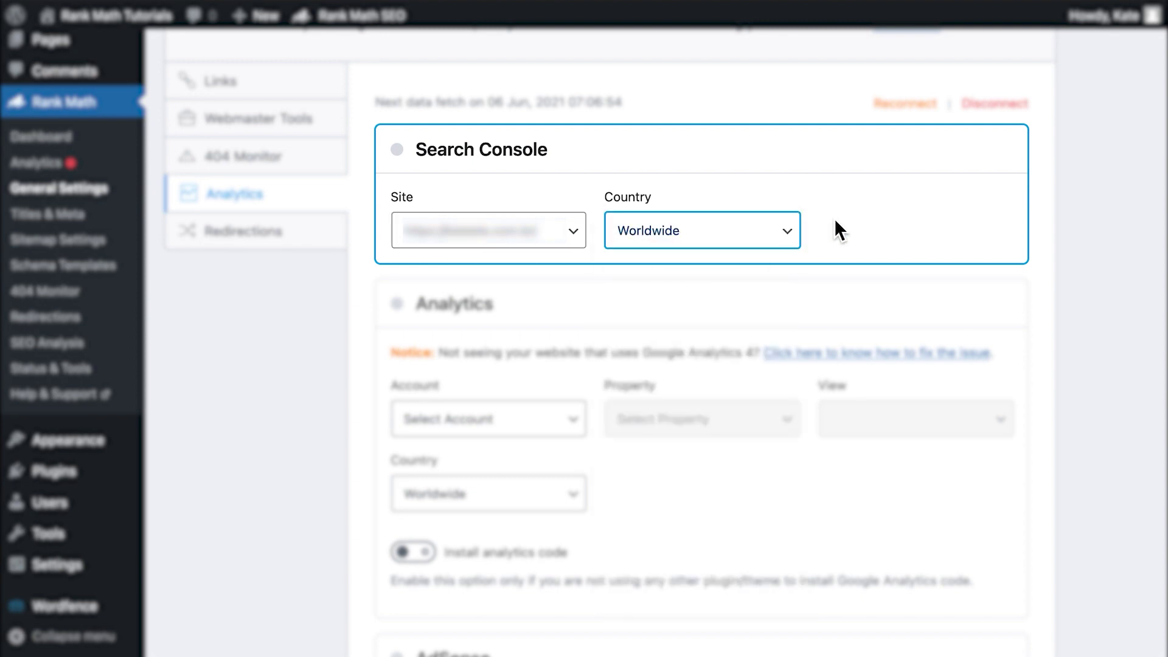
{"action": "scroll", "coordinate": [676, 373], "scroll_direction": "down", "scroll_amount": 3}
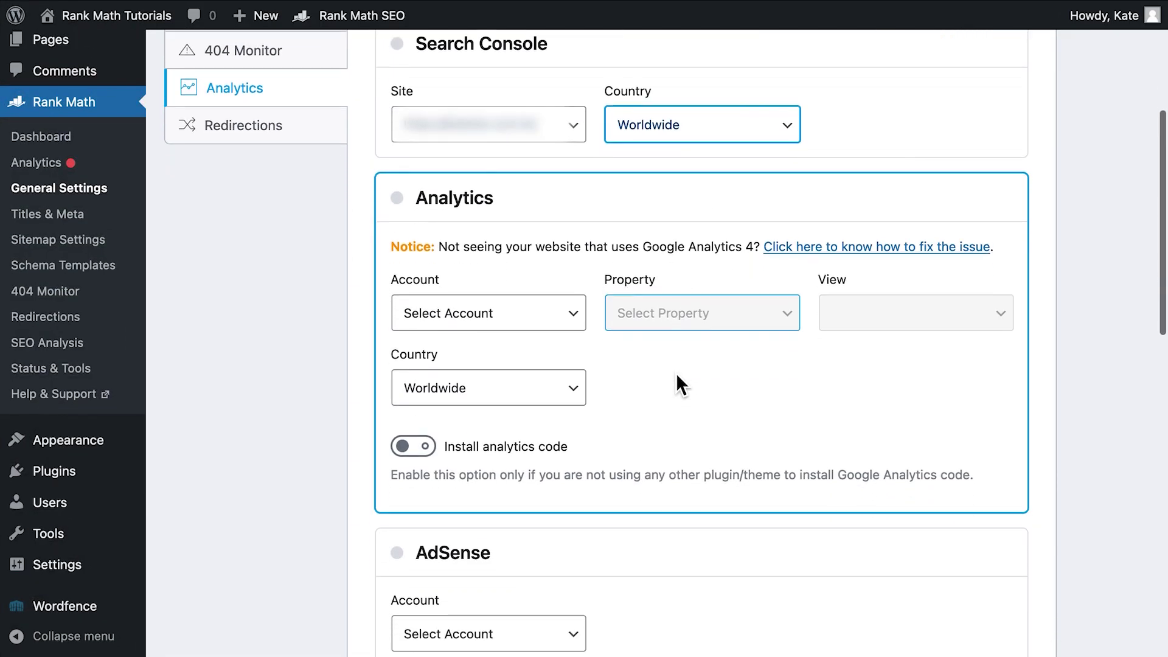
Pick account 'Test website', property 'Universal and GA4 version' and view 'All Web Site Data'
{"action": "left_click", "coordinate": [552, 304]}
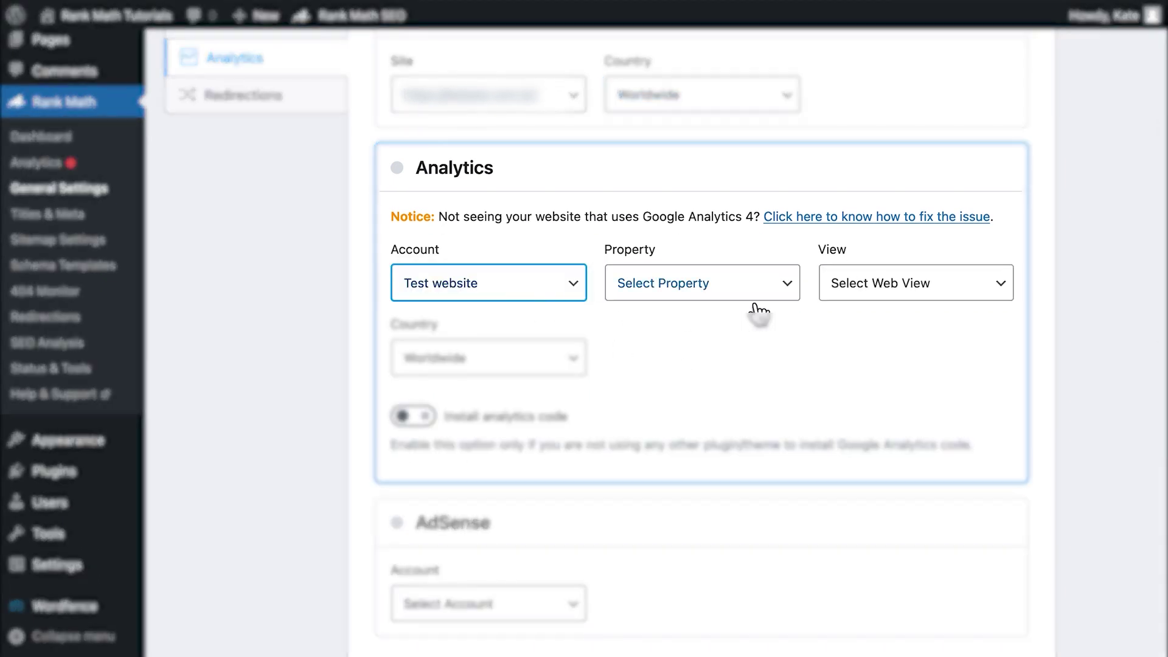
{"action": "left_click", "coordinate": [771, 295]}
{"action": "left_click", "coordinate": [938, 286]}
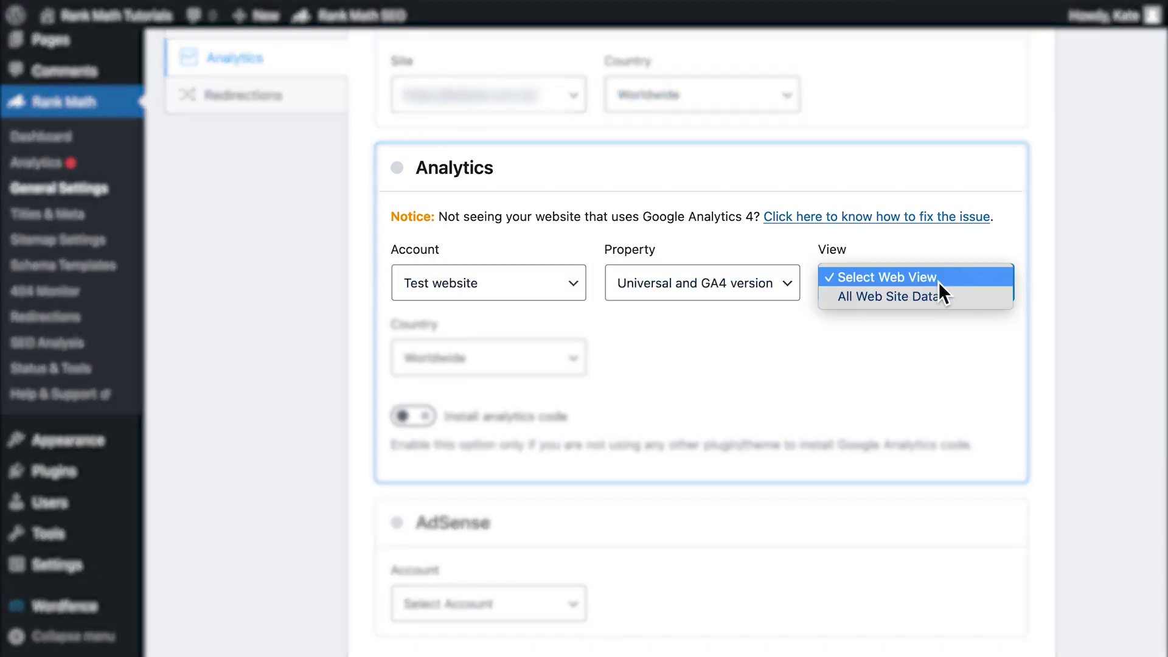
{"action": "left_click", "coordinate": [972, 298]}
{"action": "left_click", "coordinate": [577, 362]}
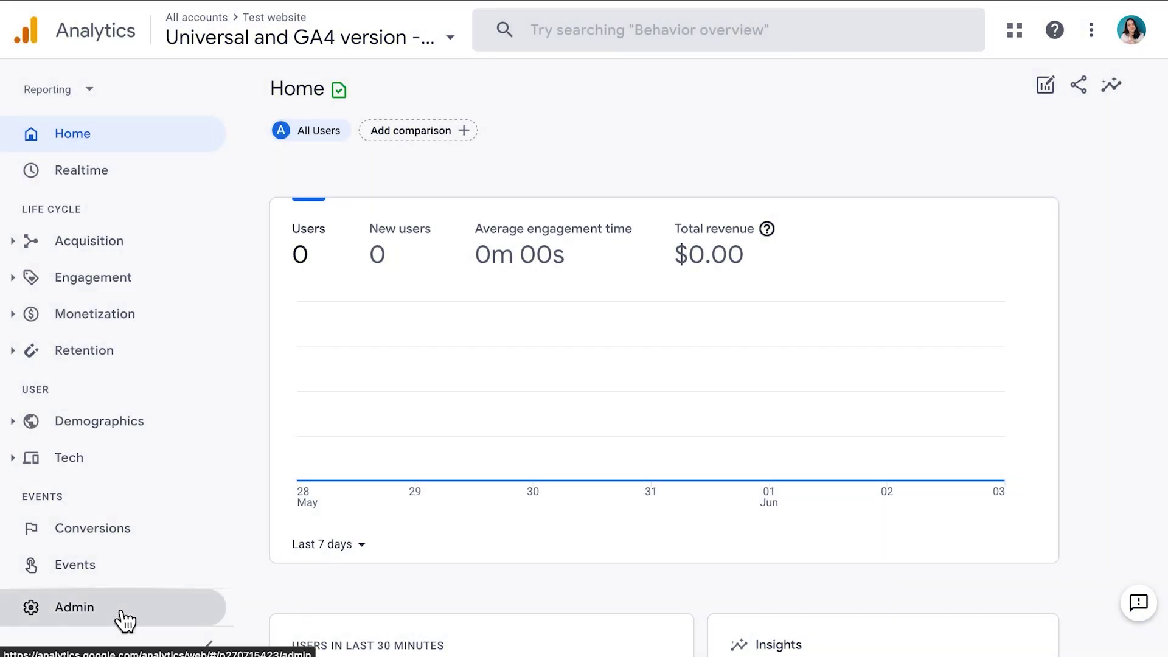
Create the 'Rank Math Tutorial' property with a Universal Analytics property for videos.rankmath.com
{"action": "left_click", "coordinate": [125, 619]}
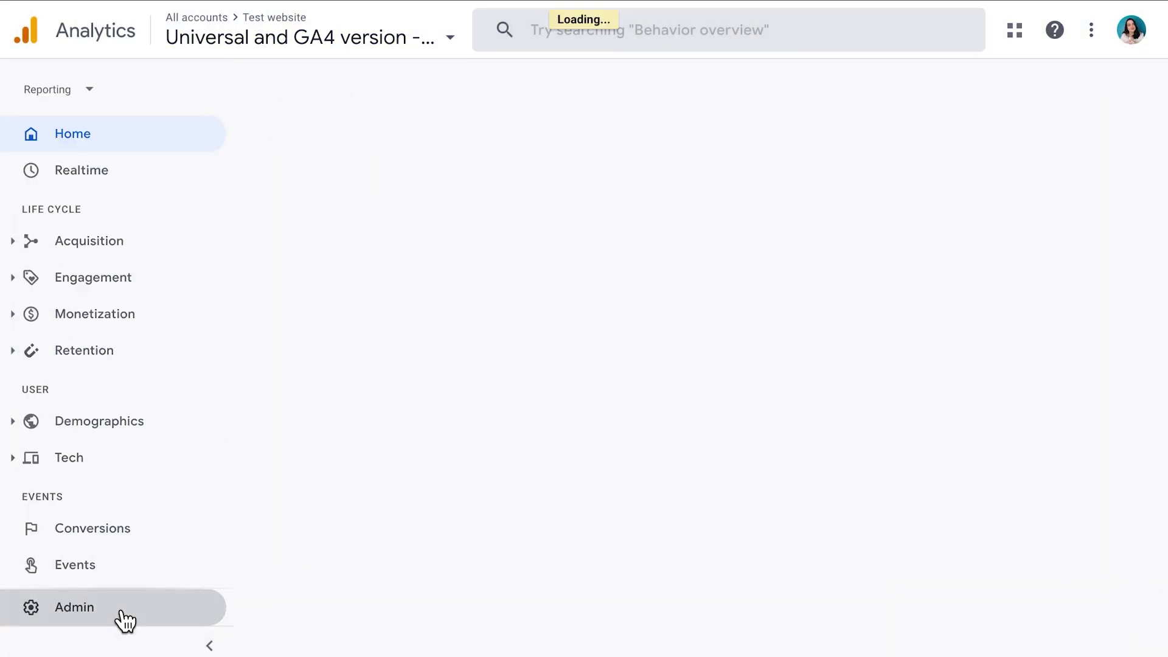
{"action": "left_click", "coordinate": [604, 136]}
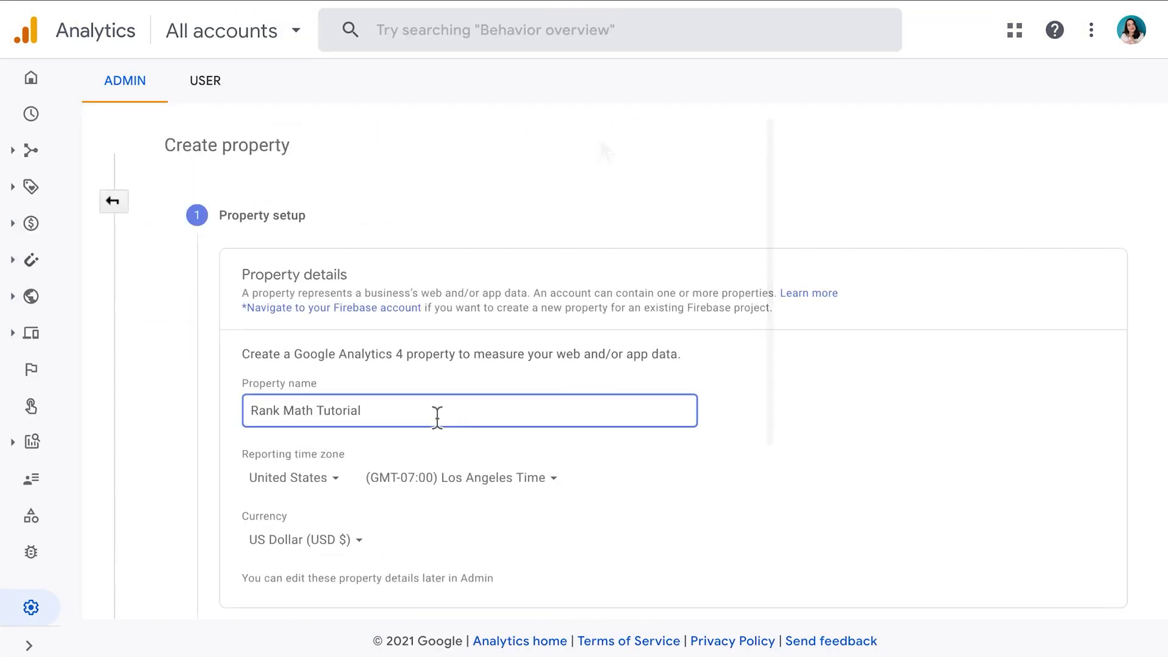
{"action": "scroll", "coordinate": [437, 415], "scroll_direction": "down", "scroll_amount": 3}
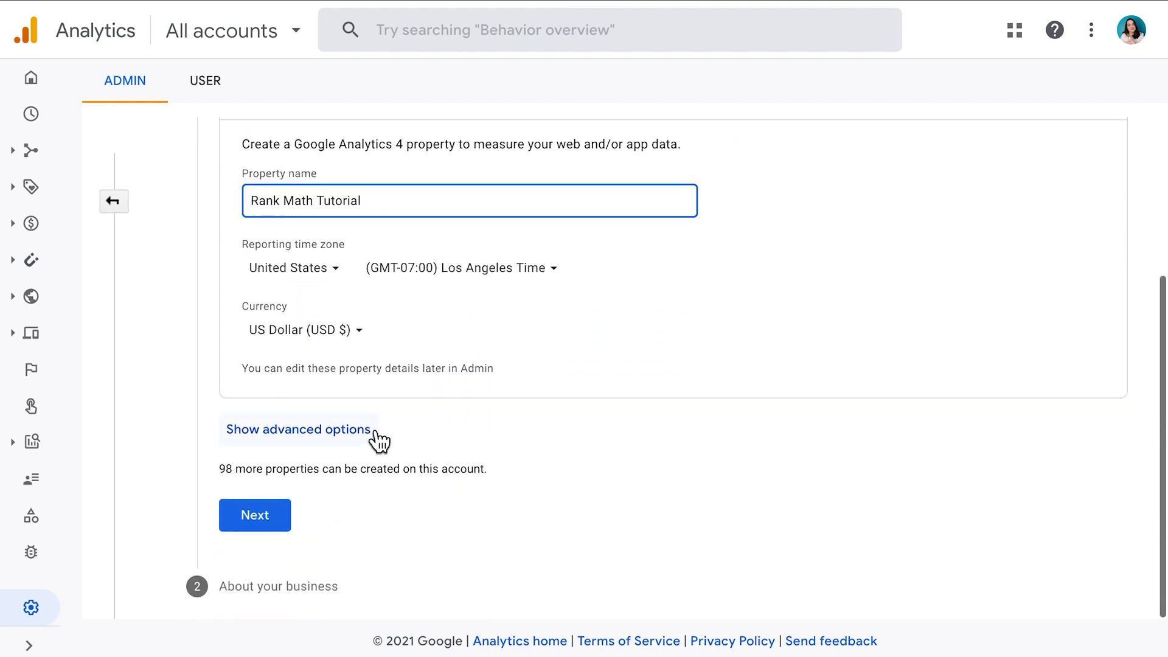
{"action": "left_click", "coordinate": [372, 443]}
{"action": "scroll", "coordinate": [372, 443], "scroll_direction": "down", "scroll_amount": 2}
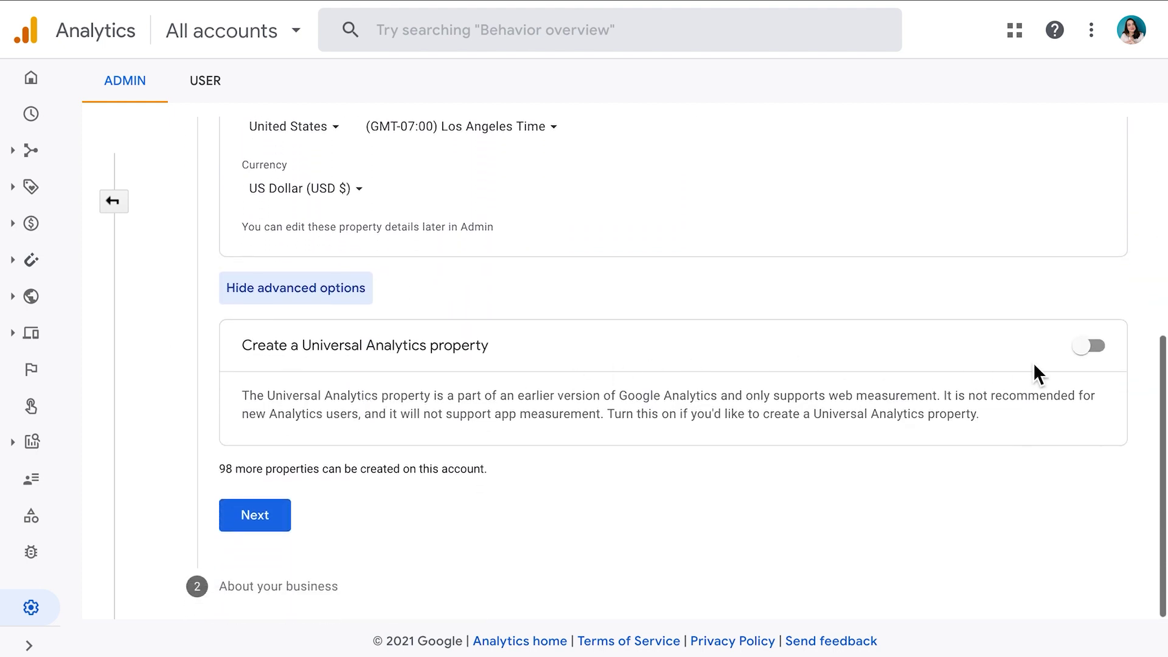
{"action": "left_click", "coordinate": [1095, 357]}
{"action": "scroll", "coordinate": [1023, 475], "scroll_direction": "down", "scroll_amount": 2}
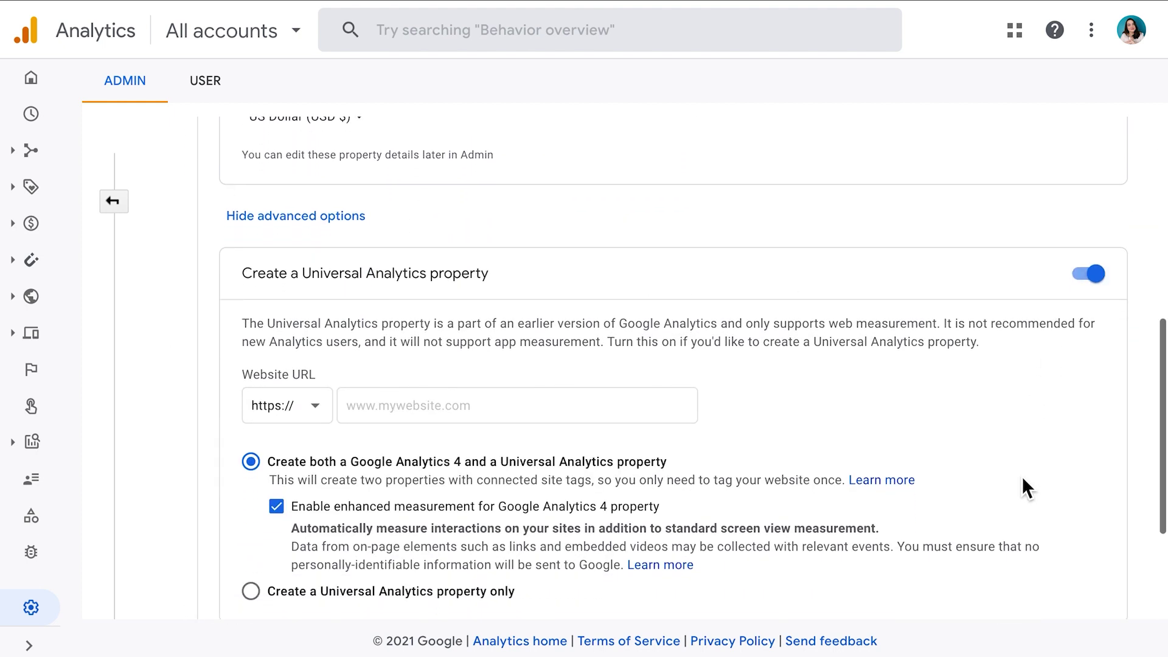
{"action": "scroll", "coordinate": [1022, 476], "scroll_direction": "down", "scroll_amount": 1}
{"action": "left_click", "coordinate": [535, 341]}
{"action": "type", "text": "videos.rankmath.com"}
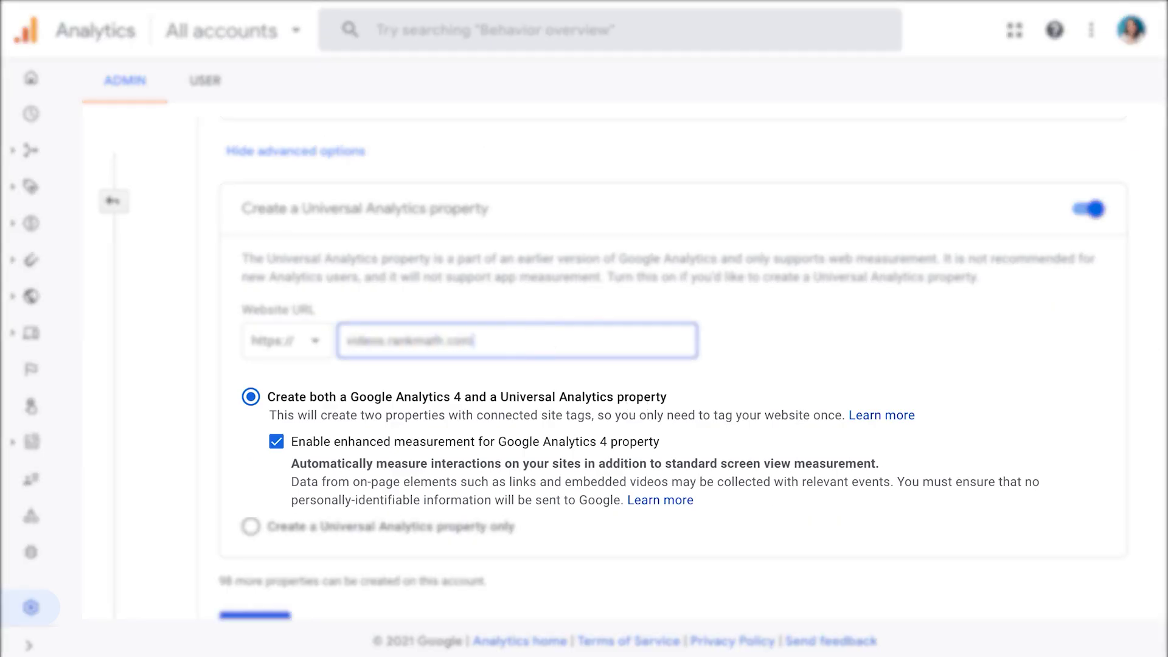
{"action": "scroll", "coordinate": [587, 339], "scroll_direction": "down", "scroll_amount": 1}
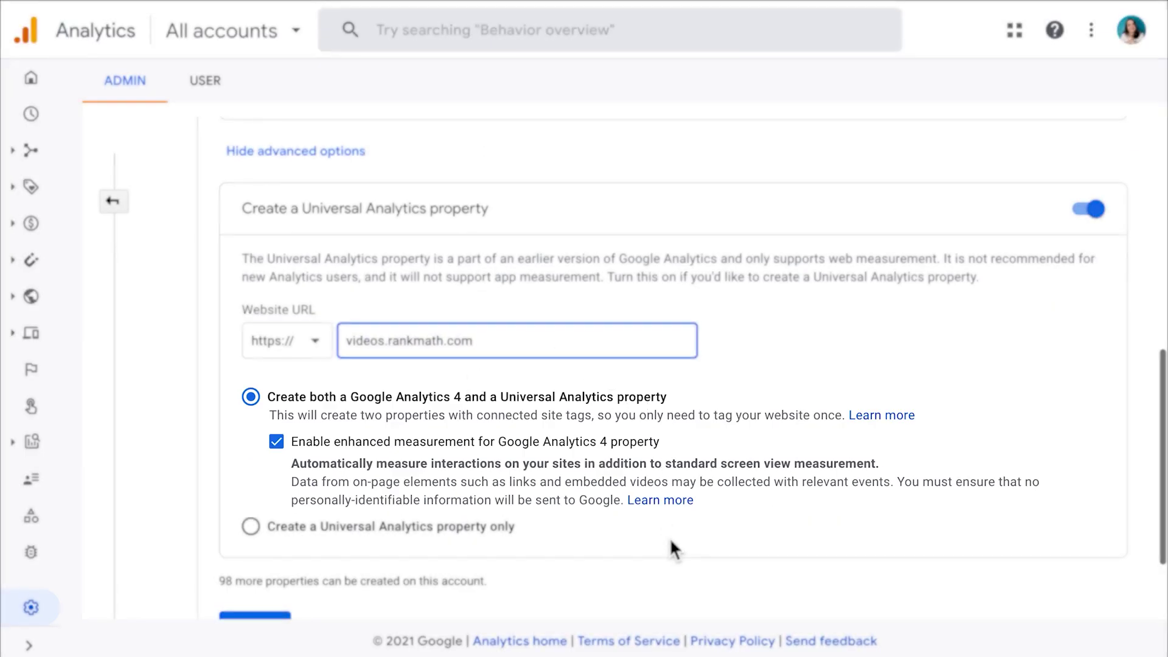
{"action": "scroll", "coordinate": [670, 548], "scroll_direction": "down", "scroll_amount": 1}
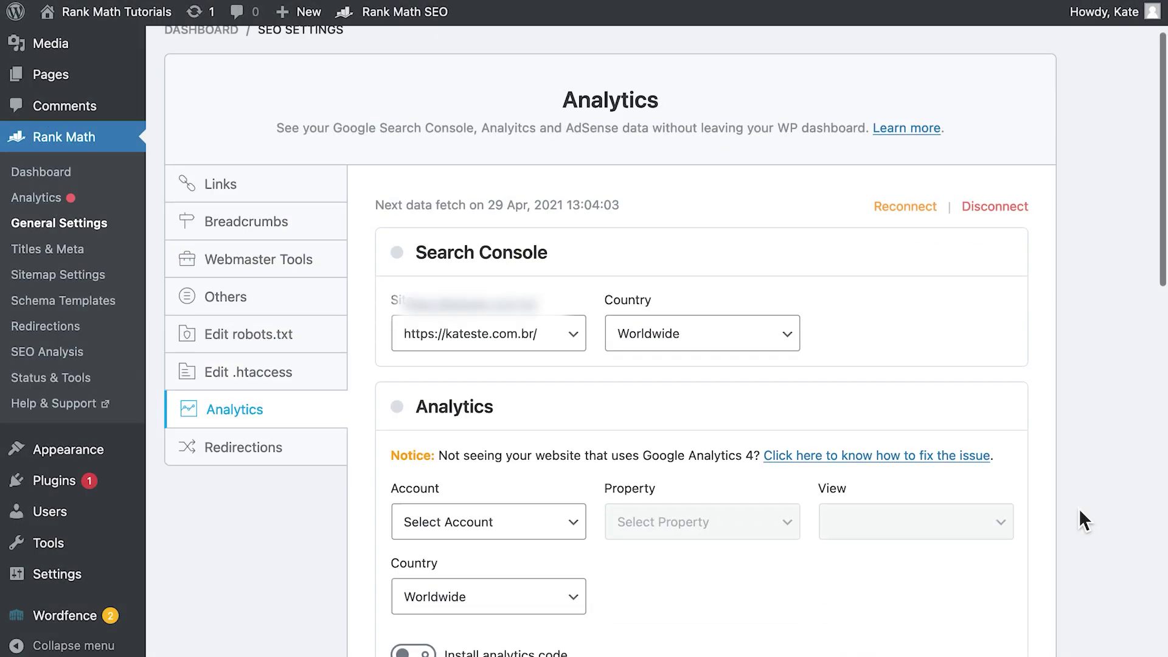
{"action": "scroll", "coordinate": [1079, 508], "scroll_direction": "down", "scroll_amount": 5}
{"action": "scroll", "coordinate": [1080, 511], "scroll_direction": "down", "scroll_amount": 2}
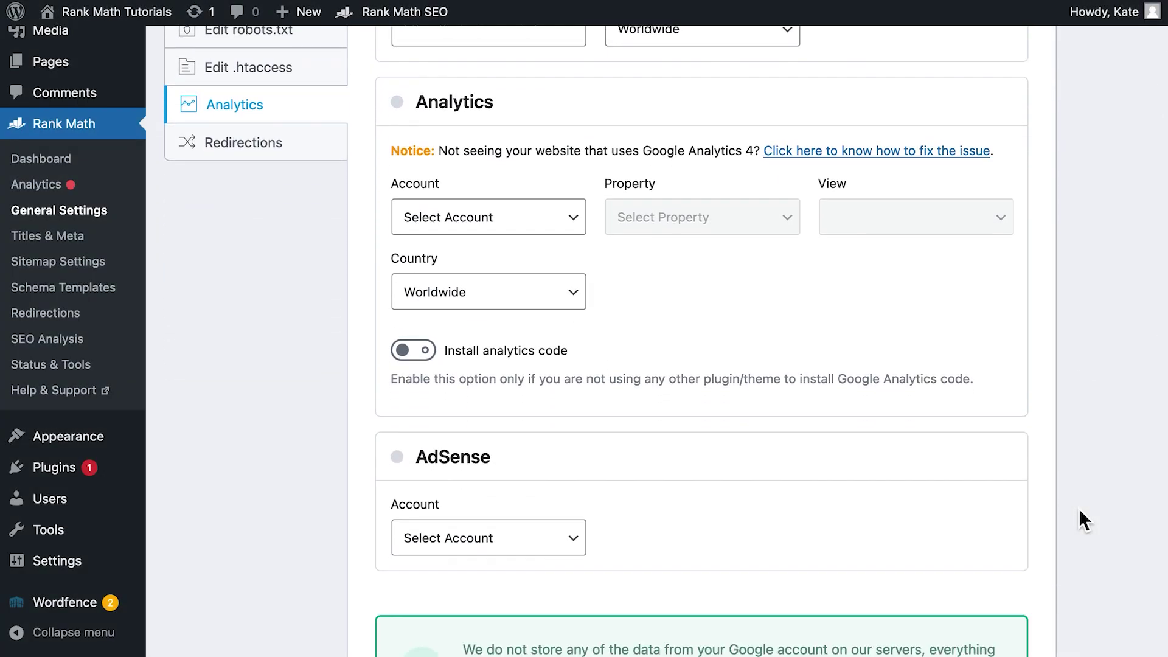
Turn on the 'Install analytics code' toggle in Rank Math's Analytics box
{"action": "left_click_drag", "start_coordinate": [530, 381], "coordinate": [705, 388]}
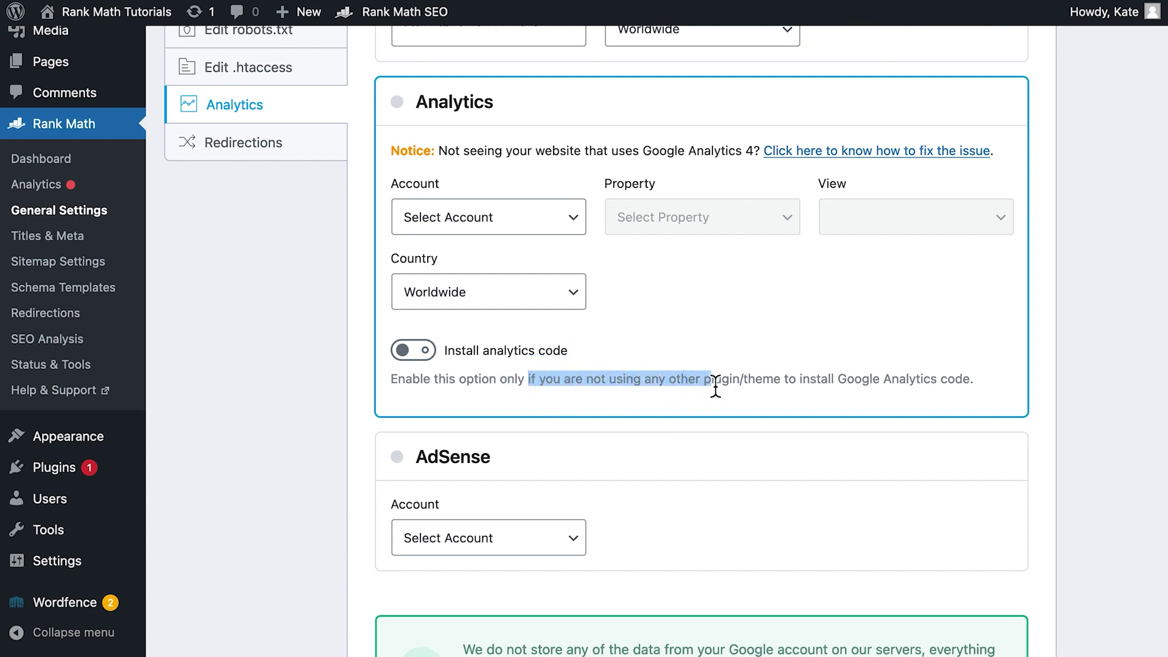
{"action": "left_click", "coordinate": [422, 359]}
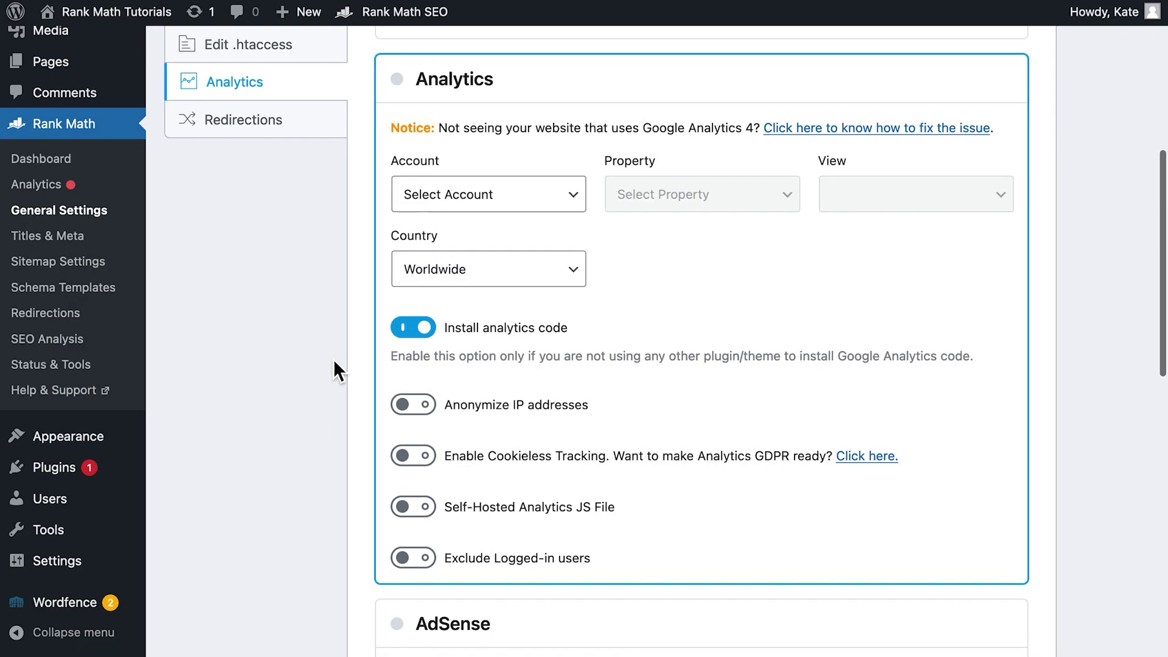
{"action": "scroll", "coordinate": [335, 436], "scroll_direction": "down", "scroll_amount": 3}
{"action": "scroll", "coordinate": [334, 438], "scroll_direction": "down", "scroll_amount": 3}
{"action": "scroll", "coordinate": [334, 428], "scroll_direction": "down", "scroll_amount": 2}
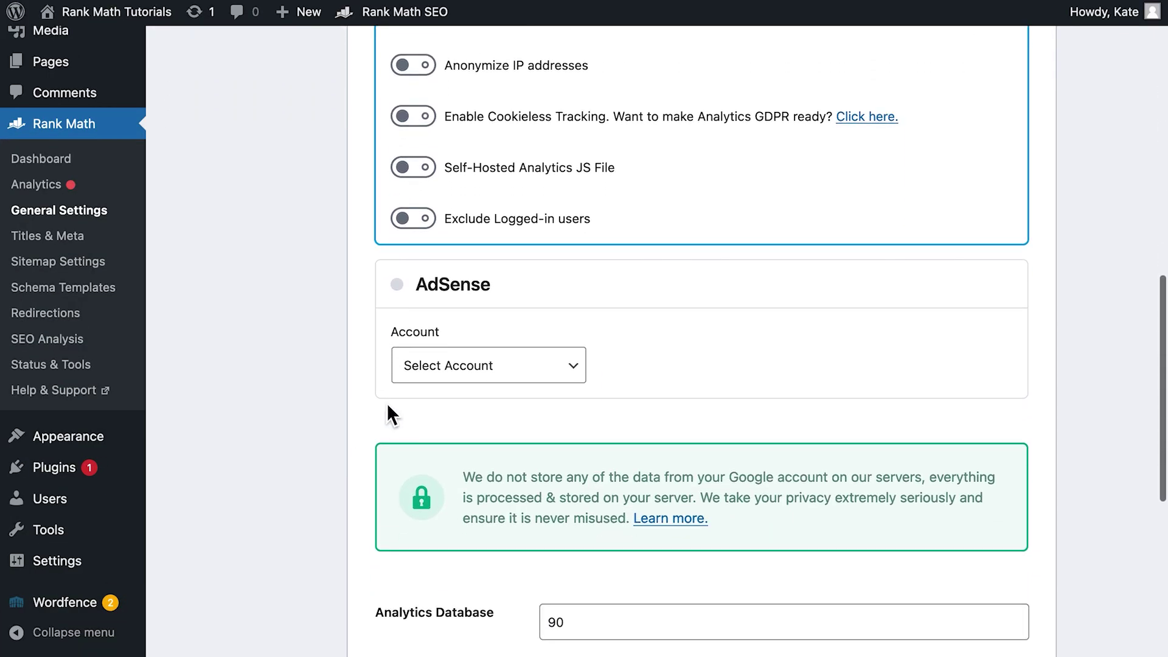
{"action": "scroll", "coordinate": [305, 413], "scroll_direction": "down", "scroll_amount": 2}
{"action": "scroll", "coordinate": [306, 413], "scroll_direction": "down", "scroll_amount": 1}
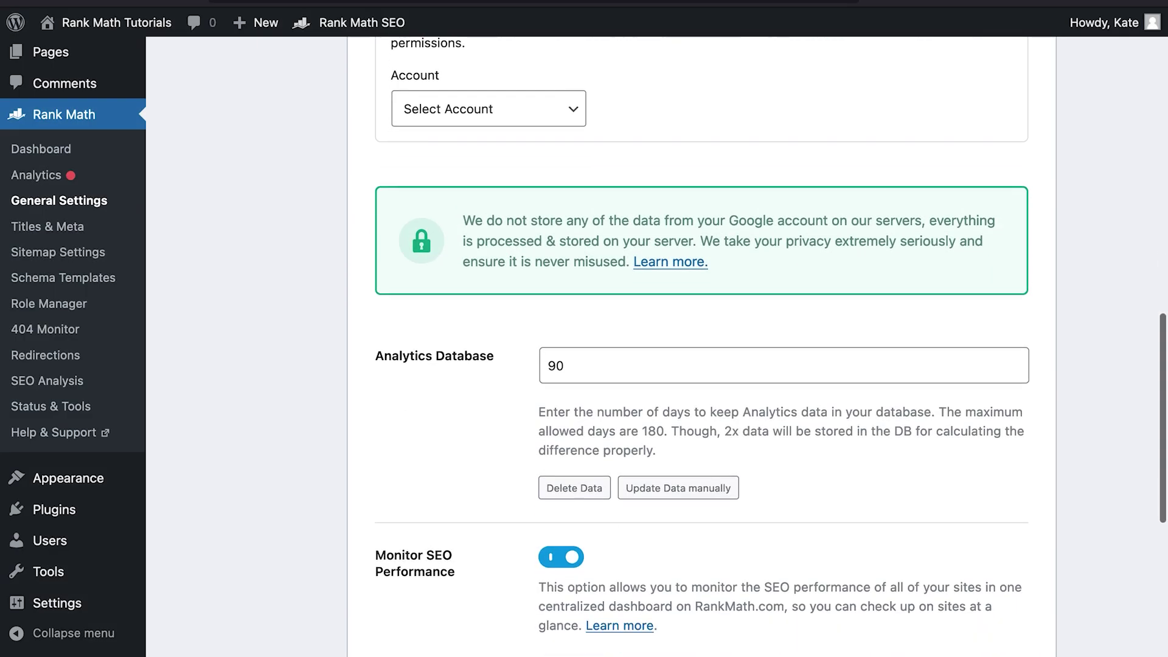
{"action": "scroll", "coordinate": [585, 365], "scroll_direction": "down", "scroll_amount": 2}
{"action": "scroll", "coordinate": [585, 365], "scroll_direction": "down", "scroll_amount": 2}
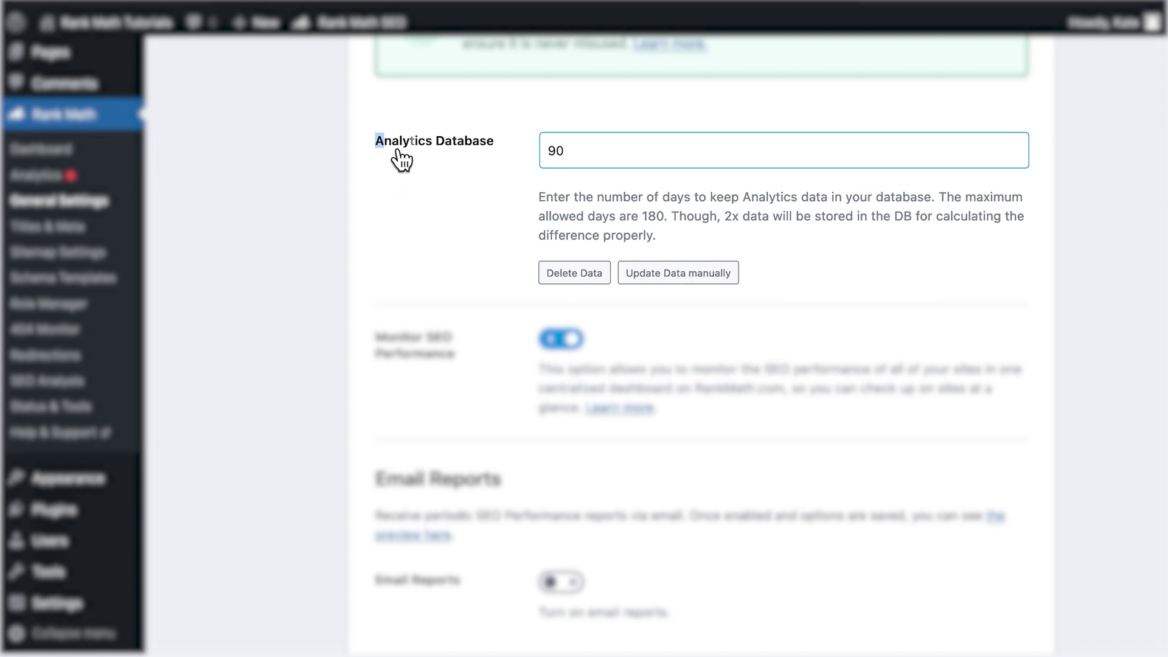
{"action": "left_click_drag", "start_coordinate": [403, 160], "coordinate": [507, 156]}
{"action": "left_click", "coordinate": [504, 195]}
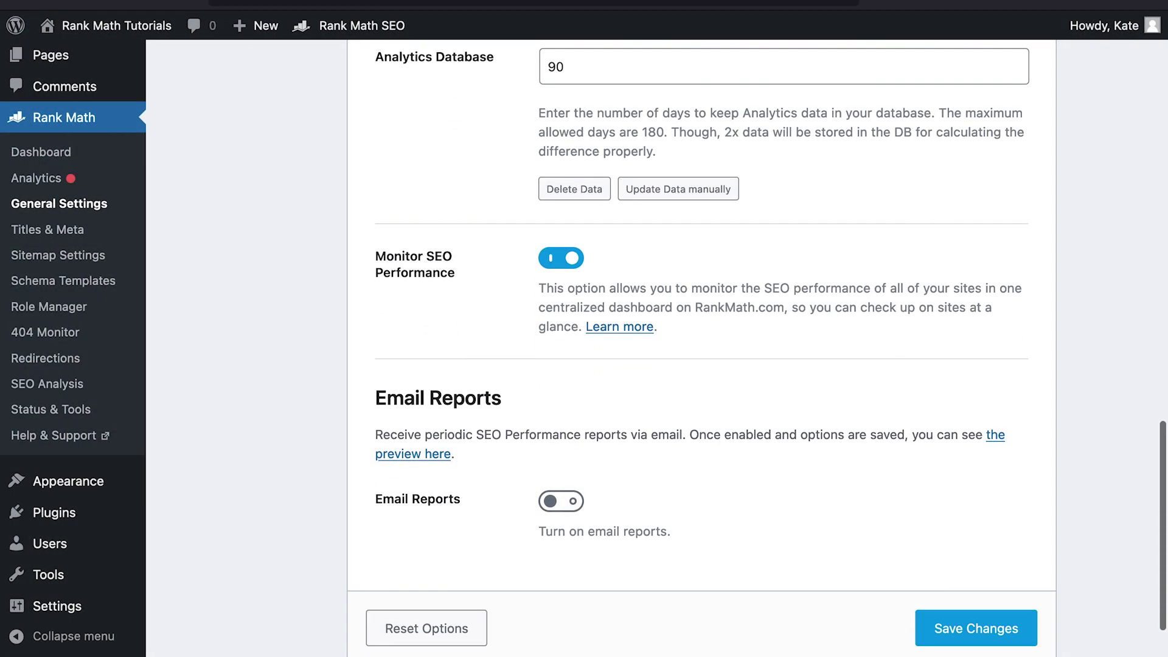
{"action": "scroll", "coordinate": [702, 365], "scroll_direction": "down", "scroll_amount": 2}
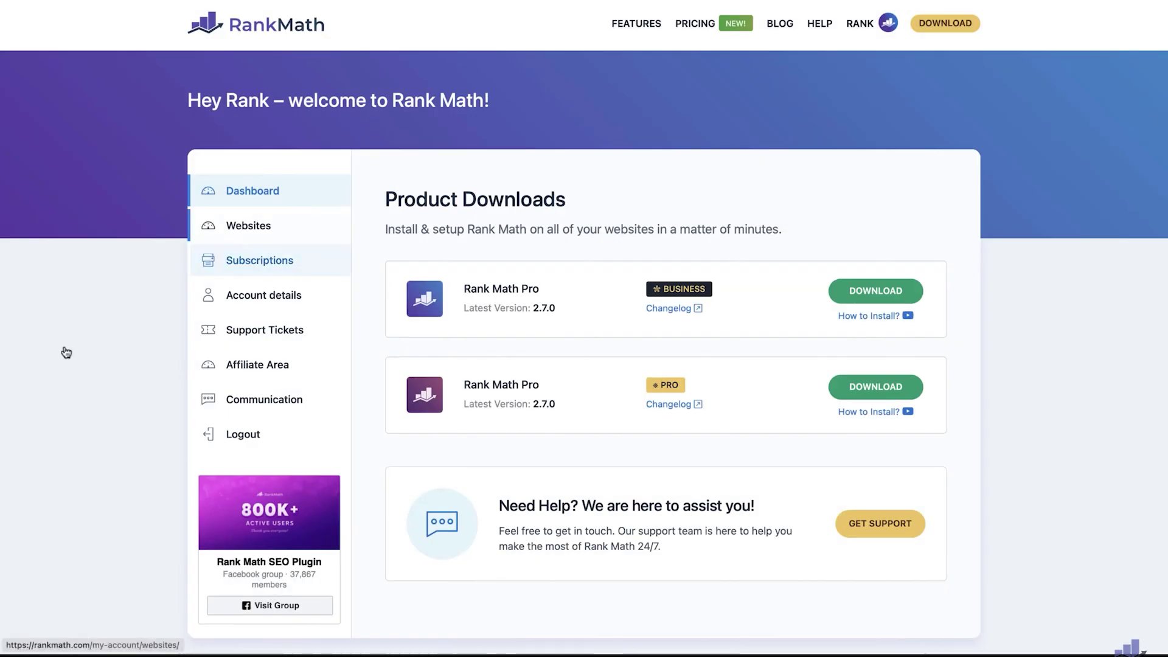
{"action": "scroll", "coordinate": [372, 355], "scroll_direction": "down", "scroll_amount": 3}
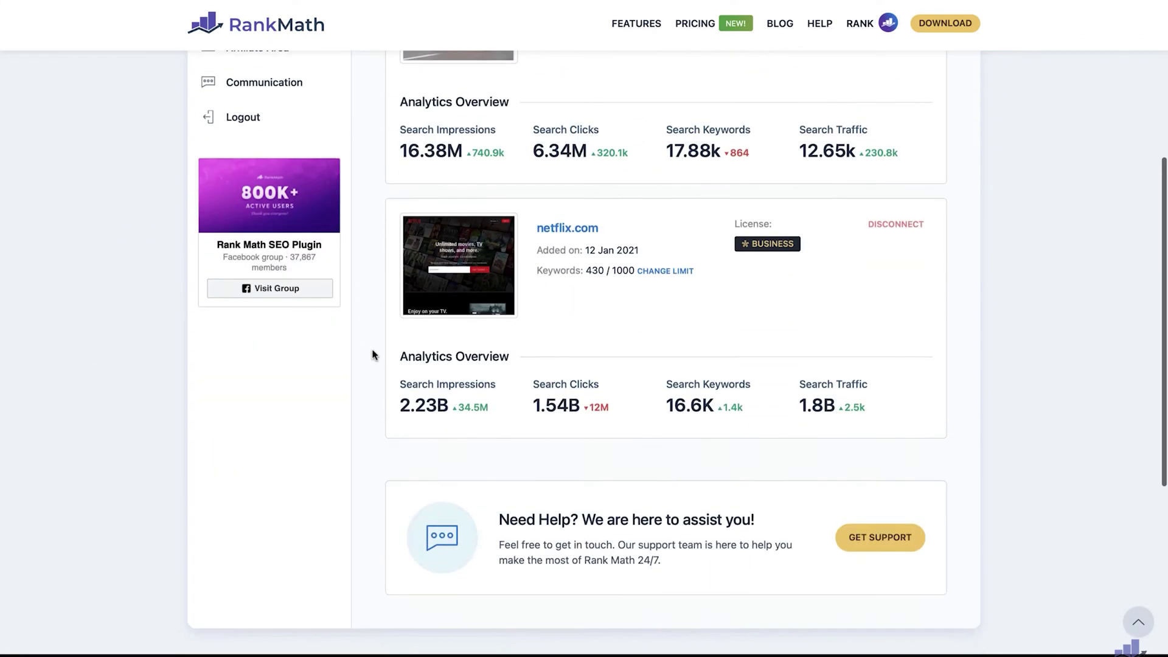
{"action": "scroll", "coordinate": [373, 355], "scroll_direction": "down", "scroll_amount": 1}
{"action": "scroll", "coordinate": [373, 355], "scroll_direction": "down", "scroll_amount": 2}
{"action": "scroll", "coordinate": [373, 355], "scroll_direction": "up", "scroll_amount": 6}
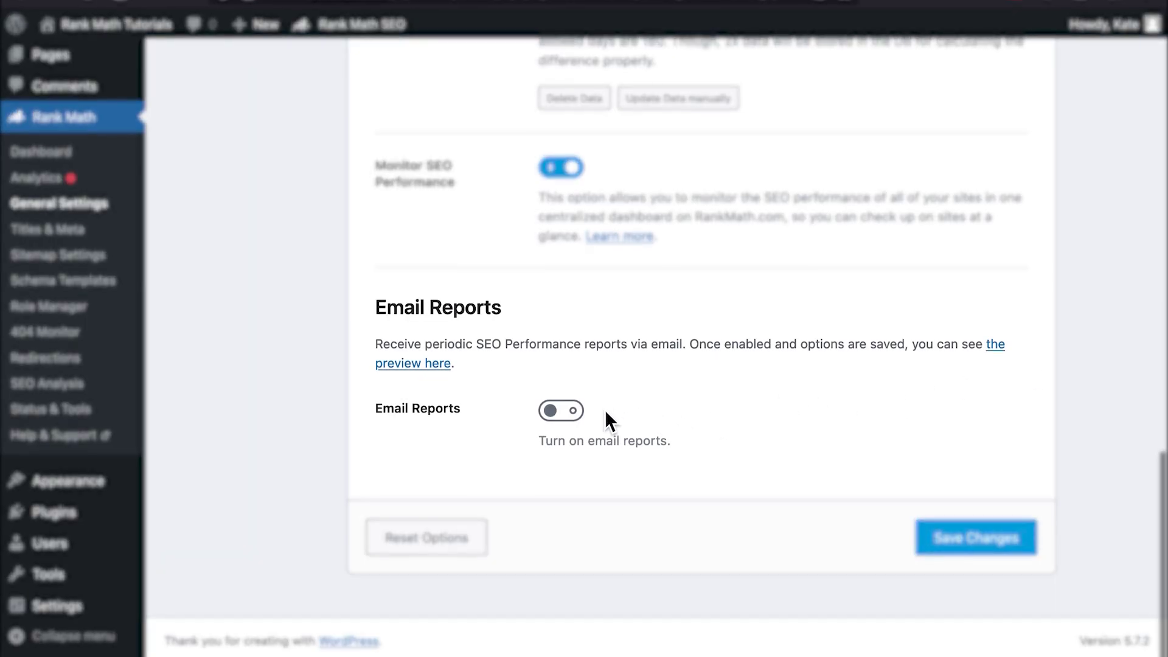
Switch on the Email Reports toggle under Email Reports
{"action": "left_click", "coordinate": [554, 424]}
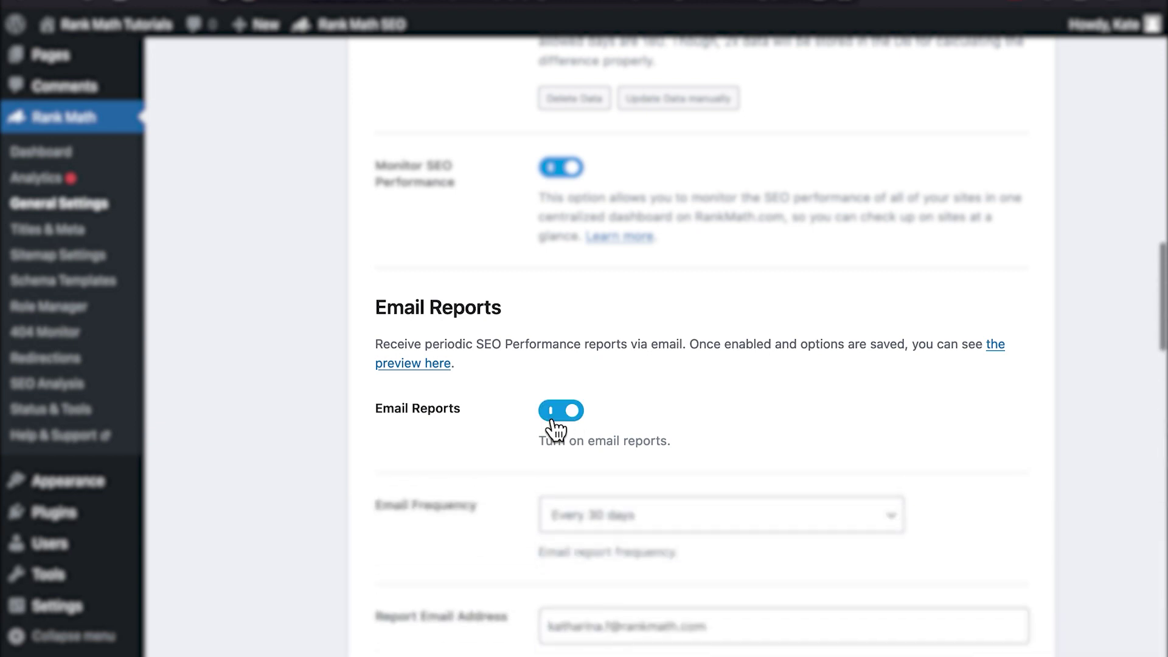